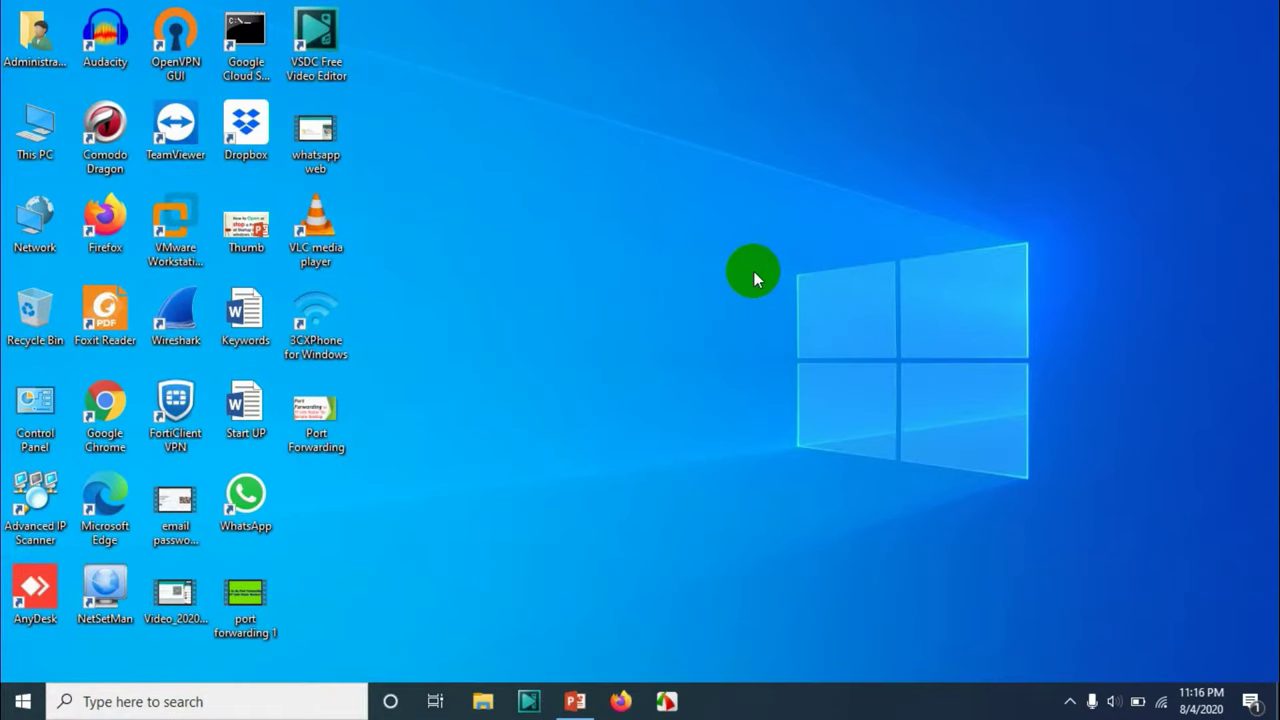
Step: Launch Comodo Dragon, search the web for 'ip scanner' and scroll through the results
double_click(105, 128)
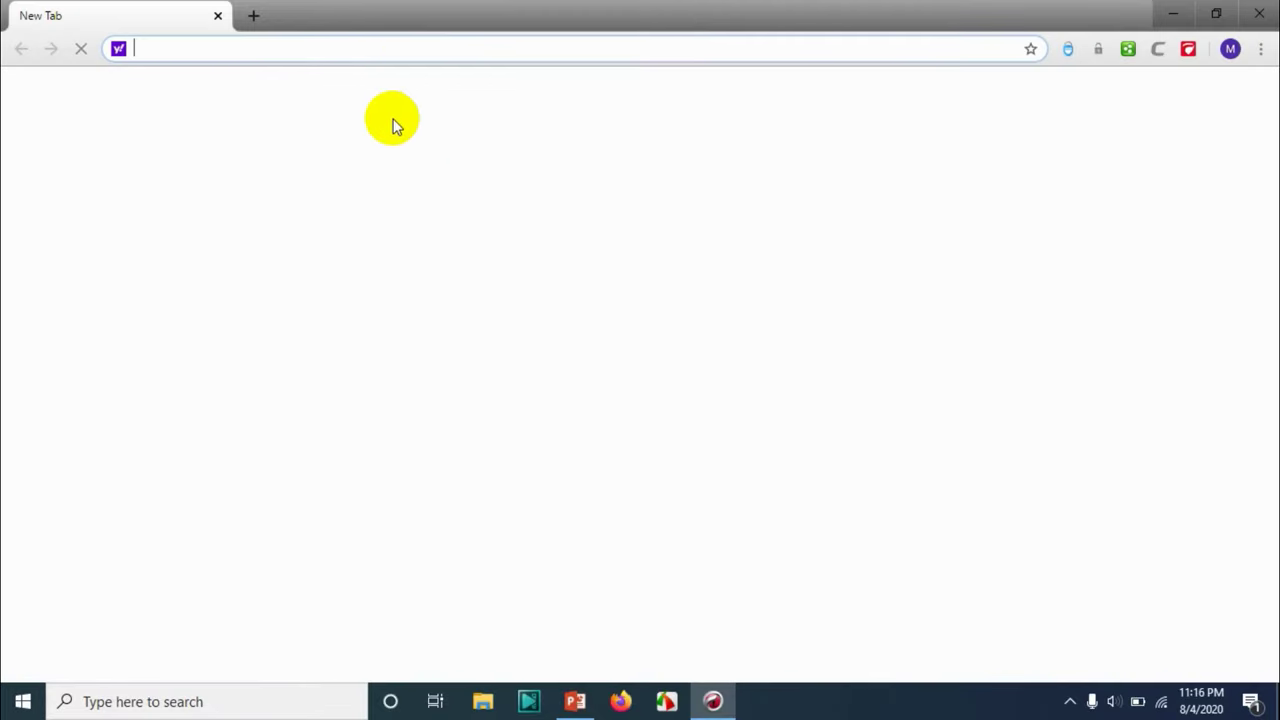
text(ip)
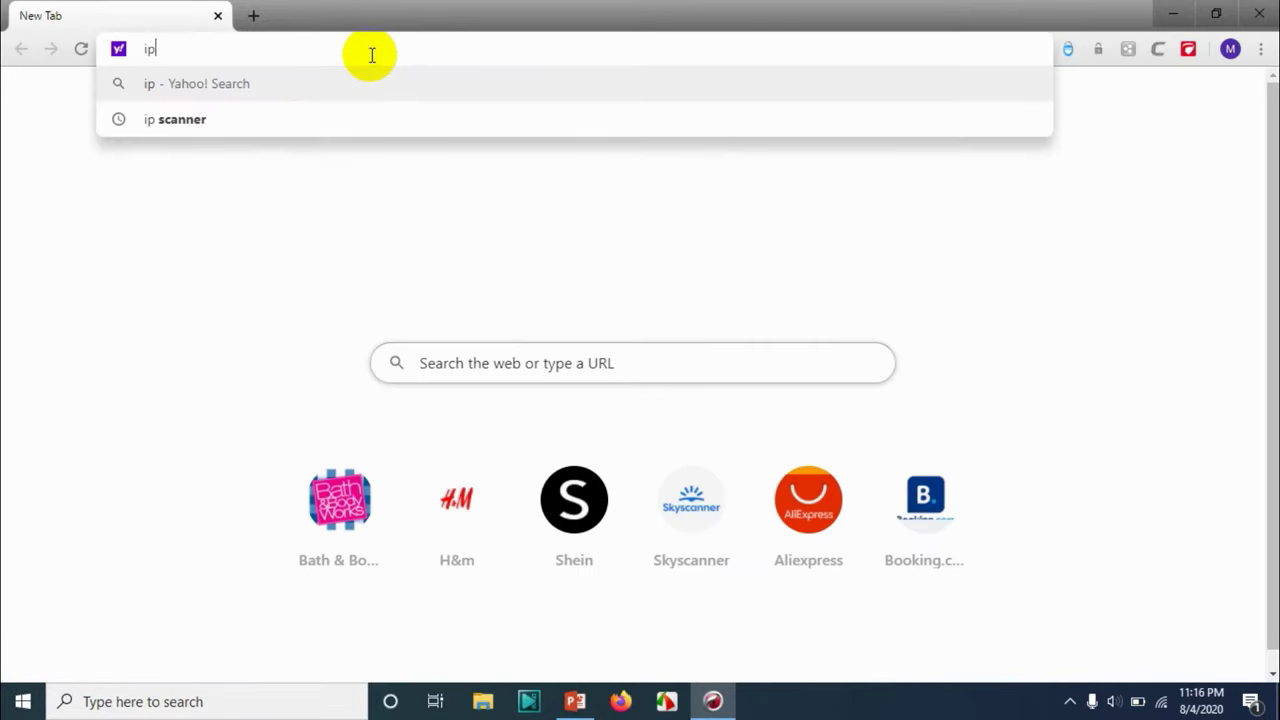
text( scanner)
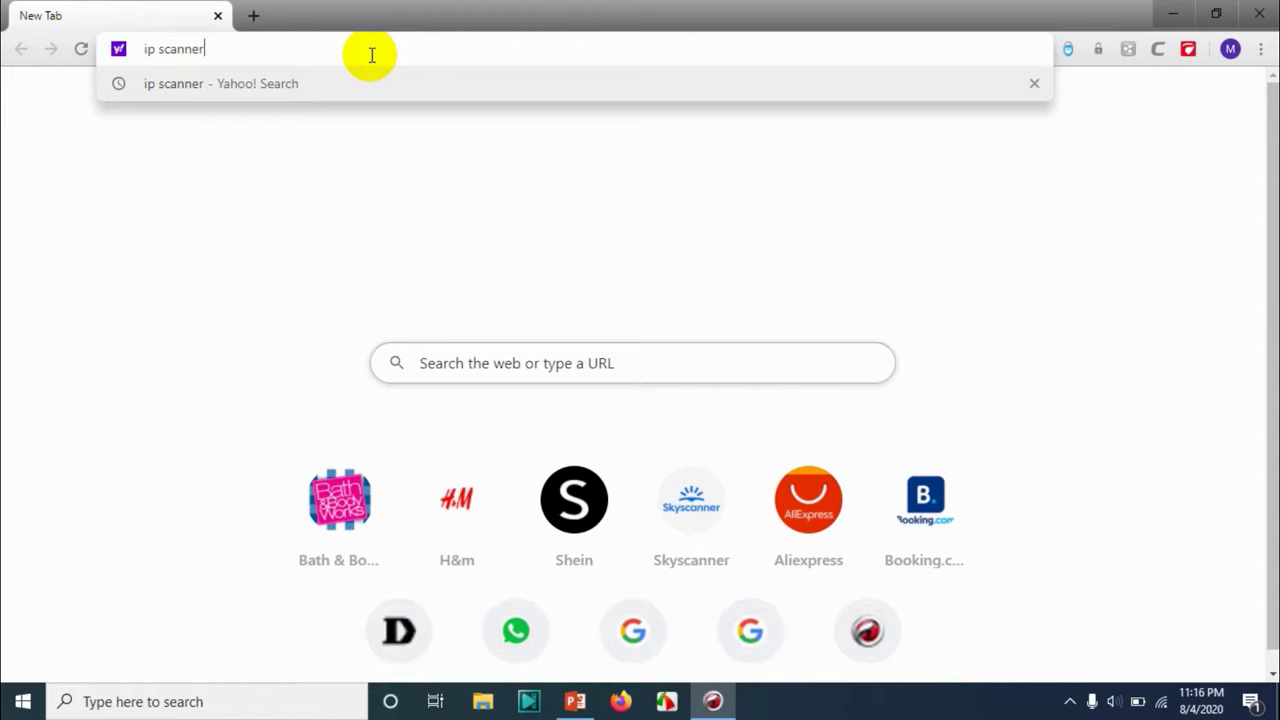
key(Return)
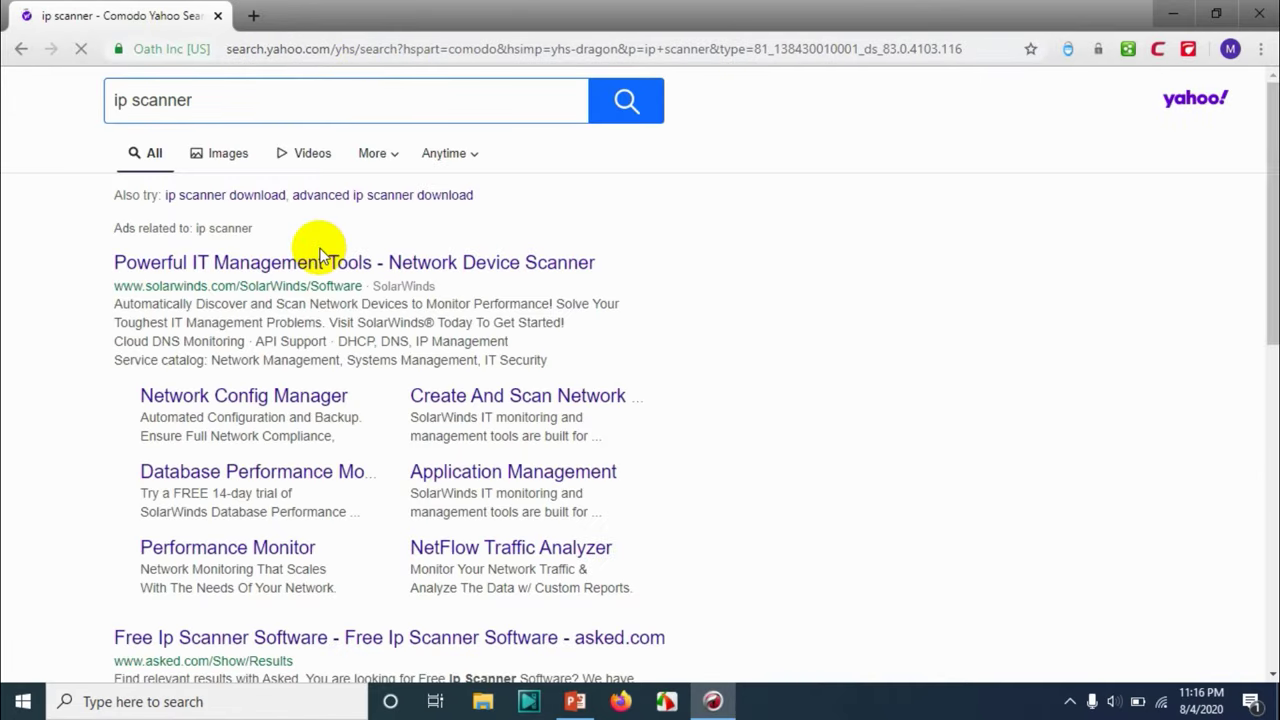
scroll(320, 251, down, 2)
scroll(306, 263, down, 2)
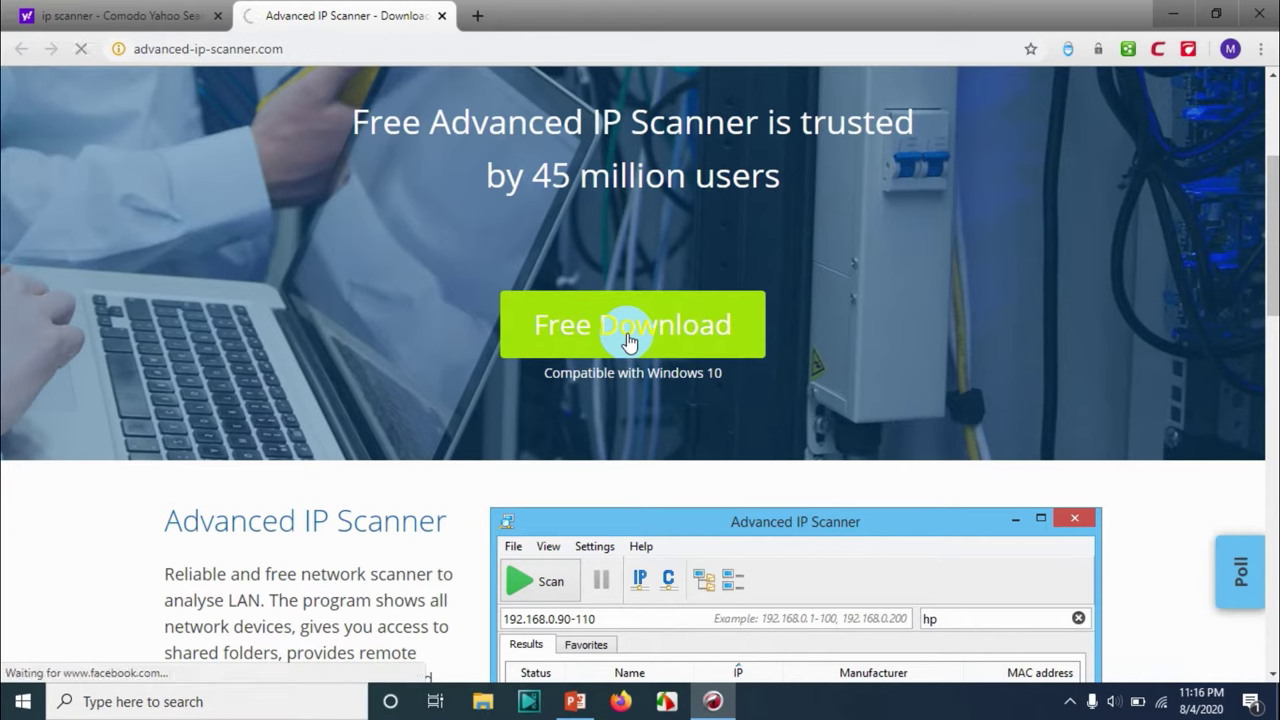
Step: Download the Advanced IP Scanner installer from its website and run the .exe
click(628, 341)
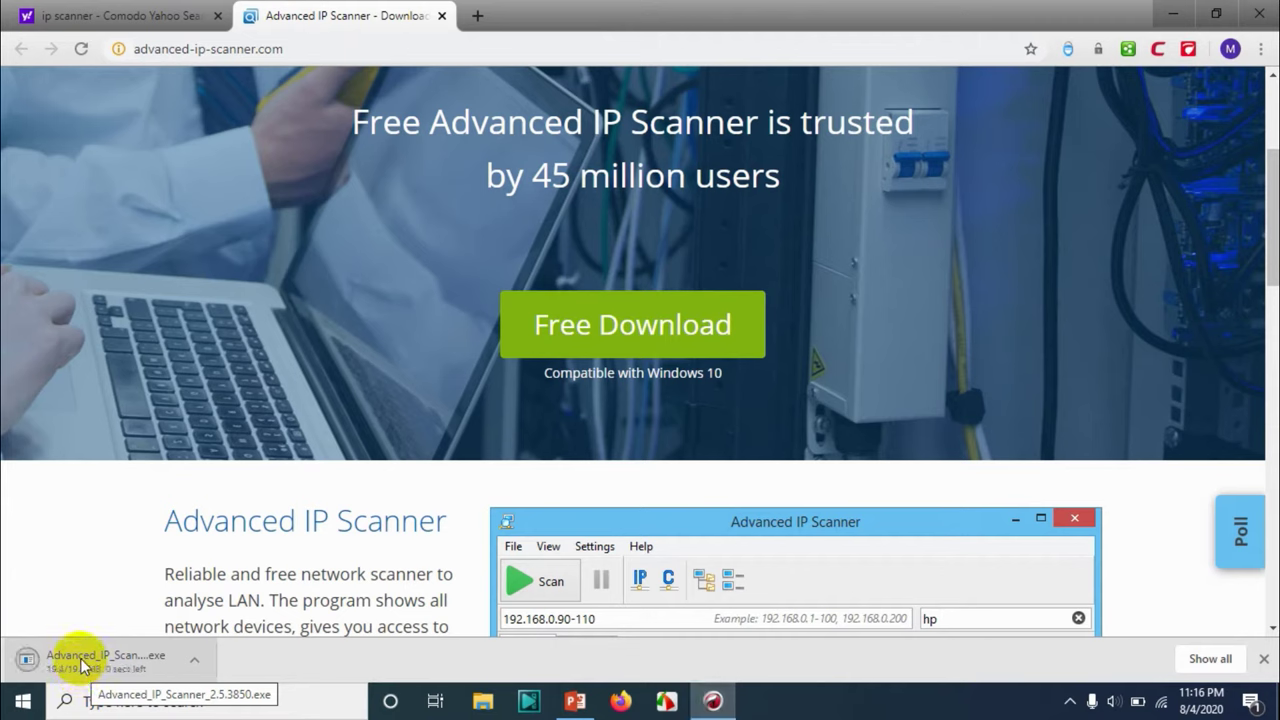
click(80, 658)
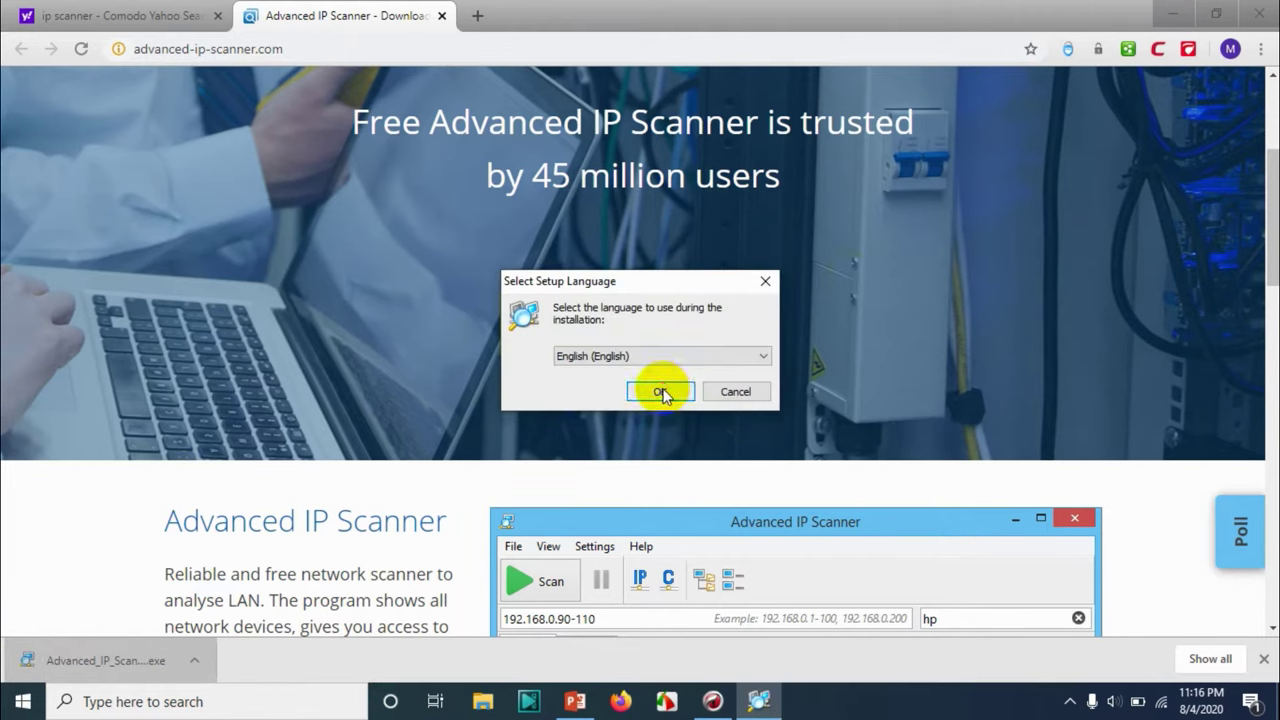
Step: Install Advanced IP Scanner in English, accepting the licence and removing the previous version
click(660, 391)
click(1140, 14)
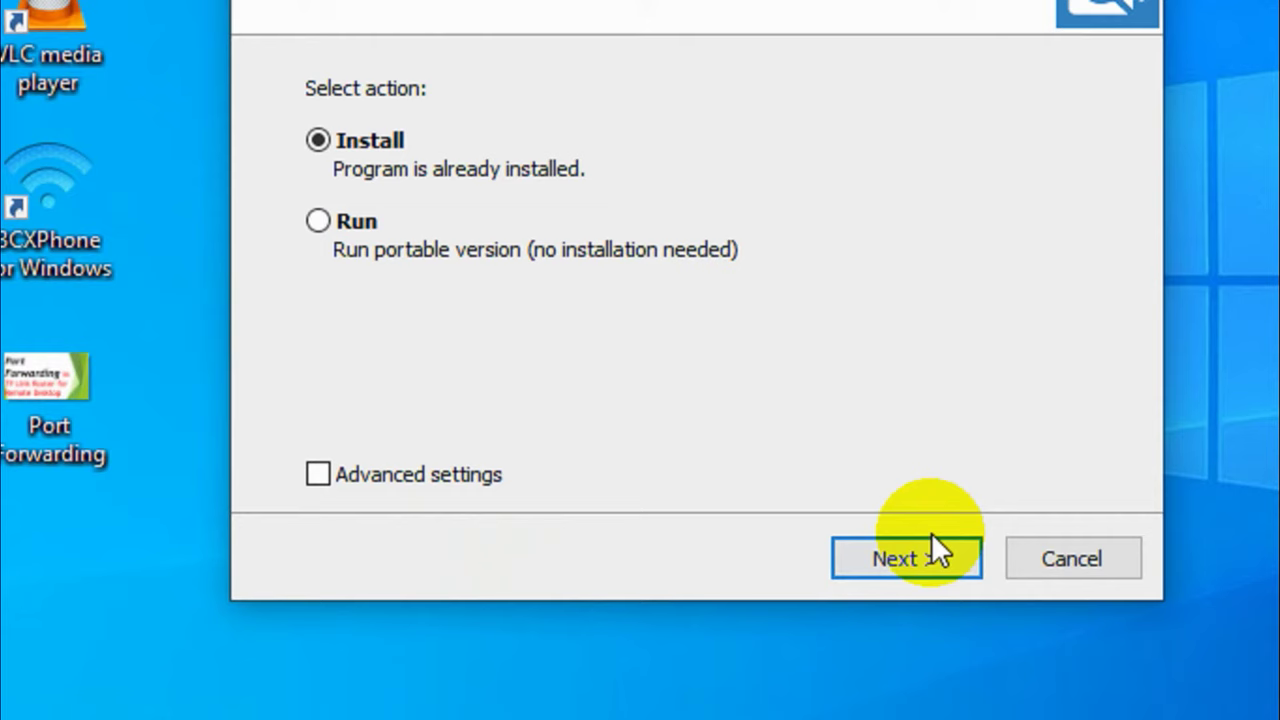
click(930, 548)
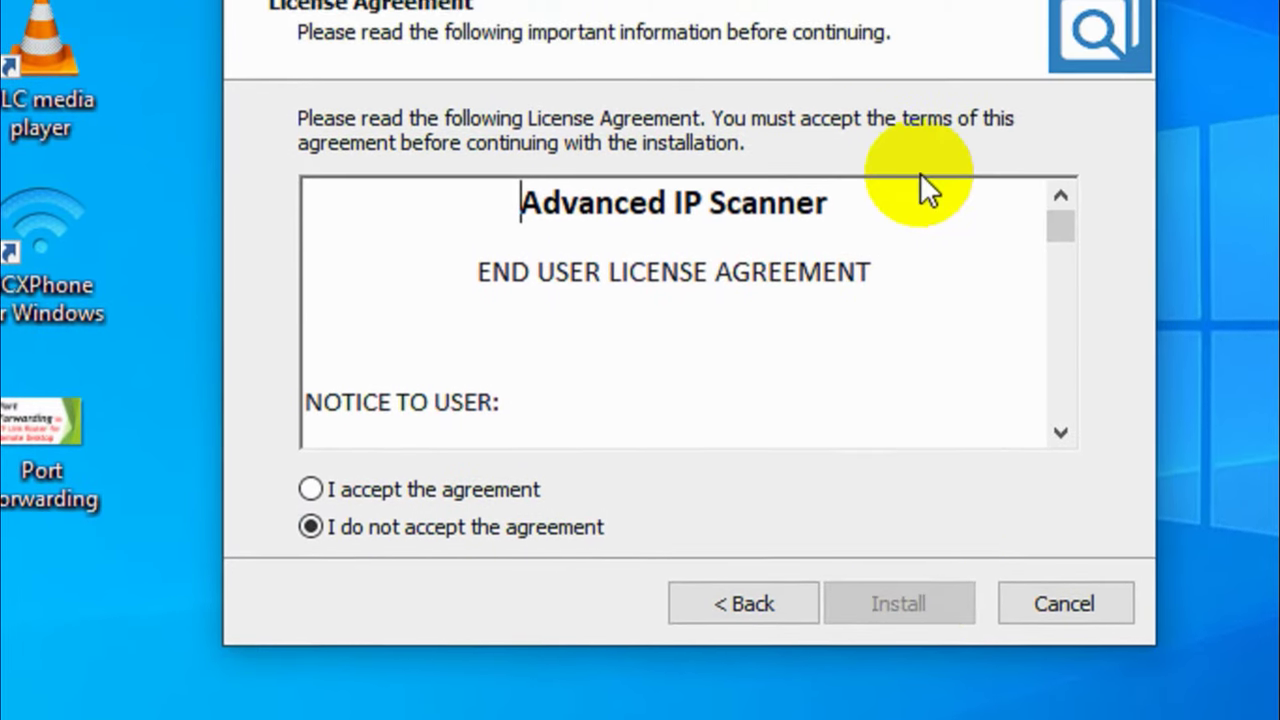
click(558, 493)
click(887, 606)
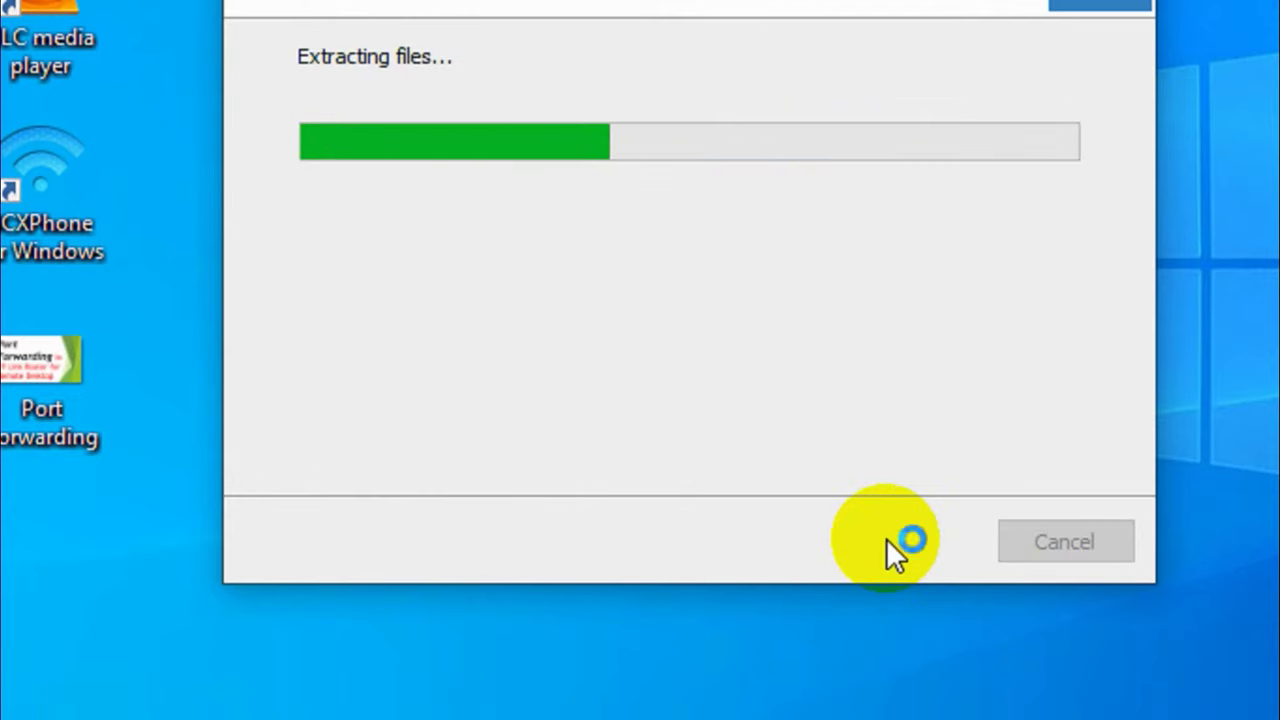
click(610, 313)
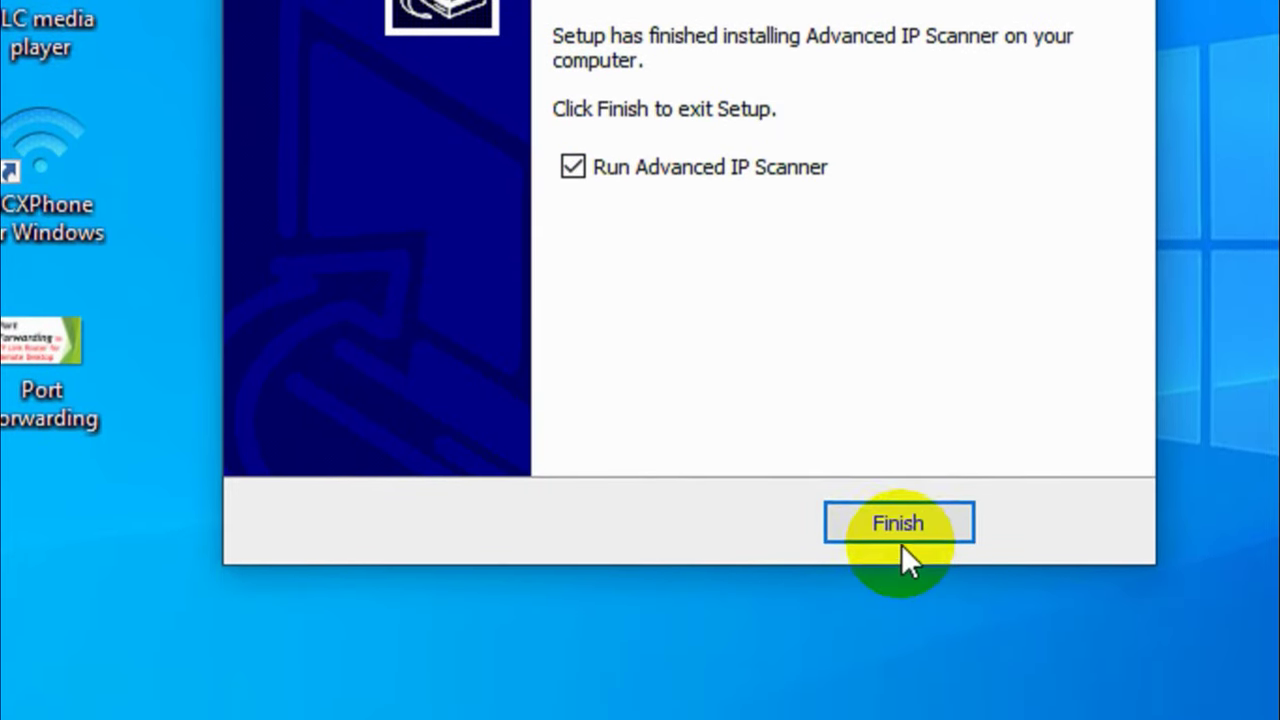
Step: Finish setup and launch Advanced IP Scanner from the desktop, closing the duplicate window
click(907, 519)
right_click(867, 159)
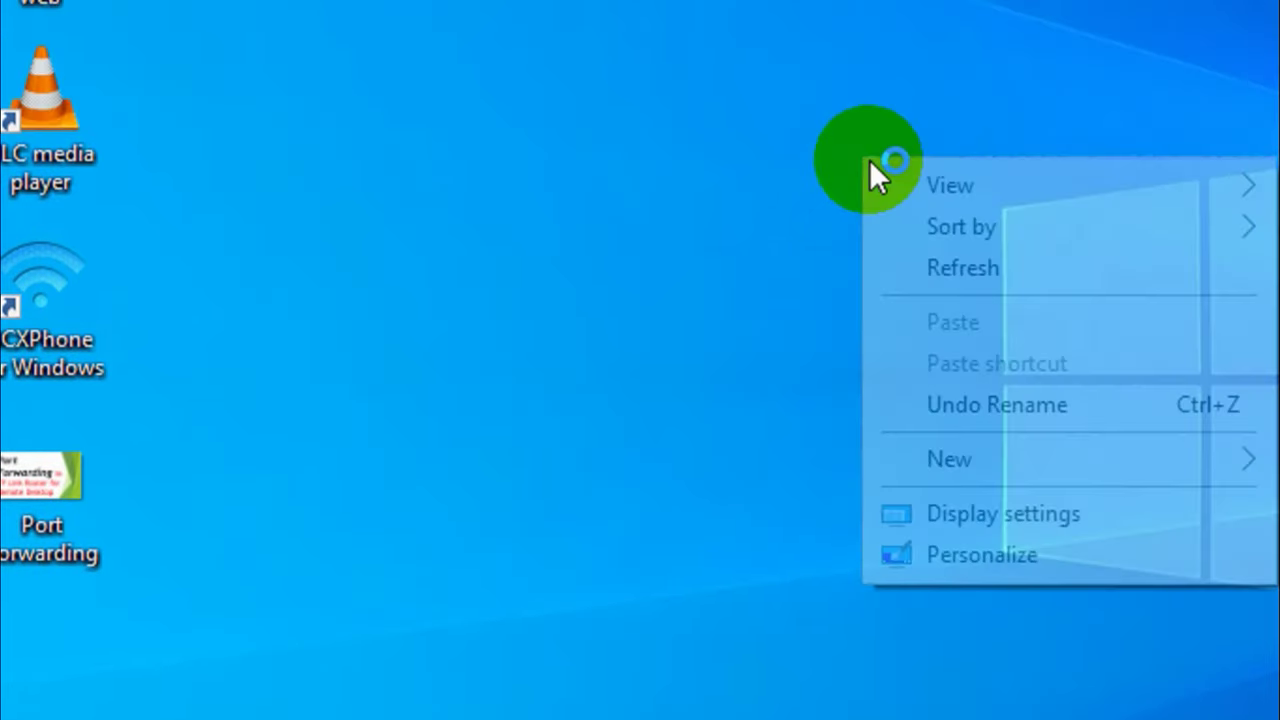
click(961, 268)
click(57, 564)
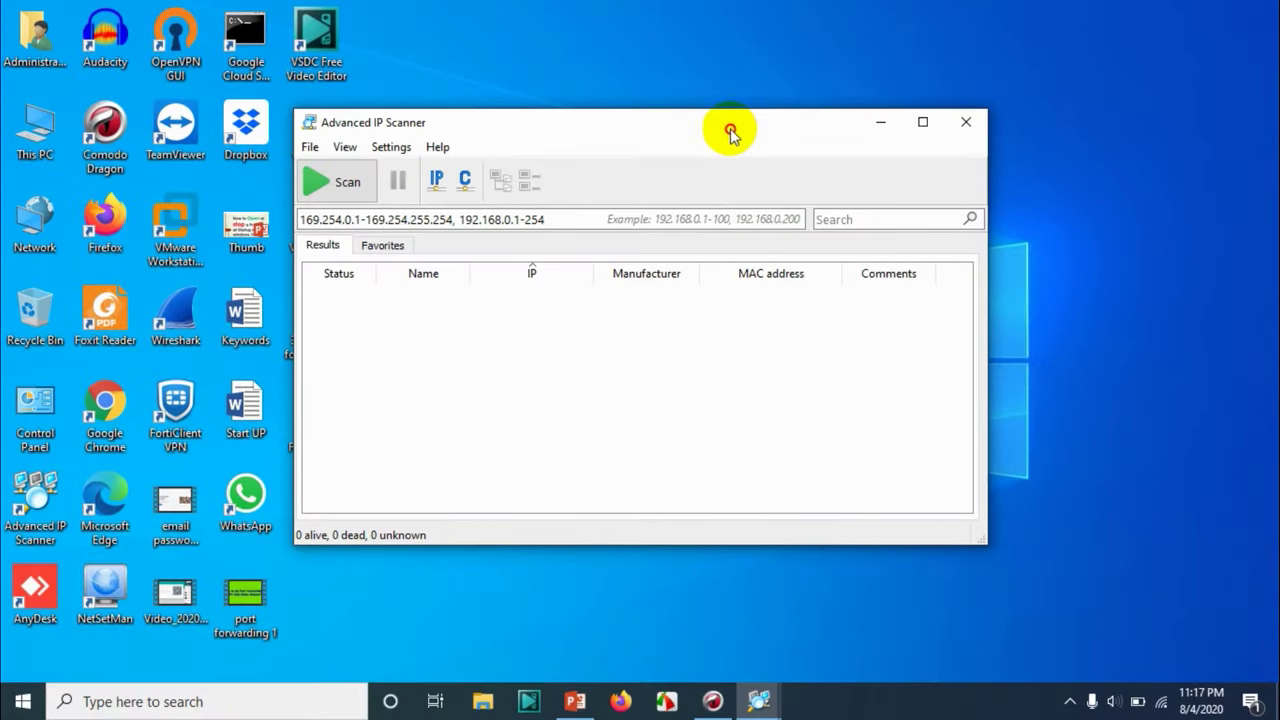
click(325, 123)
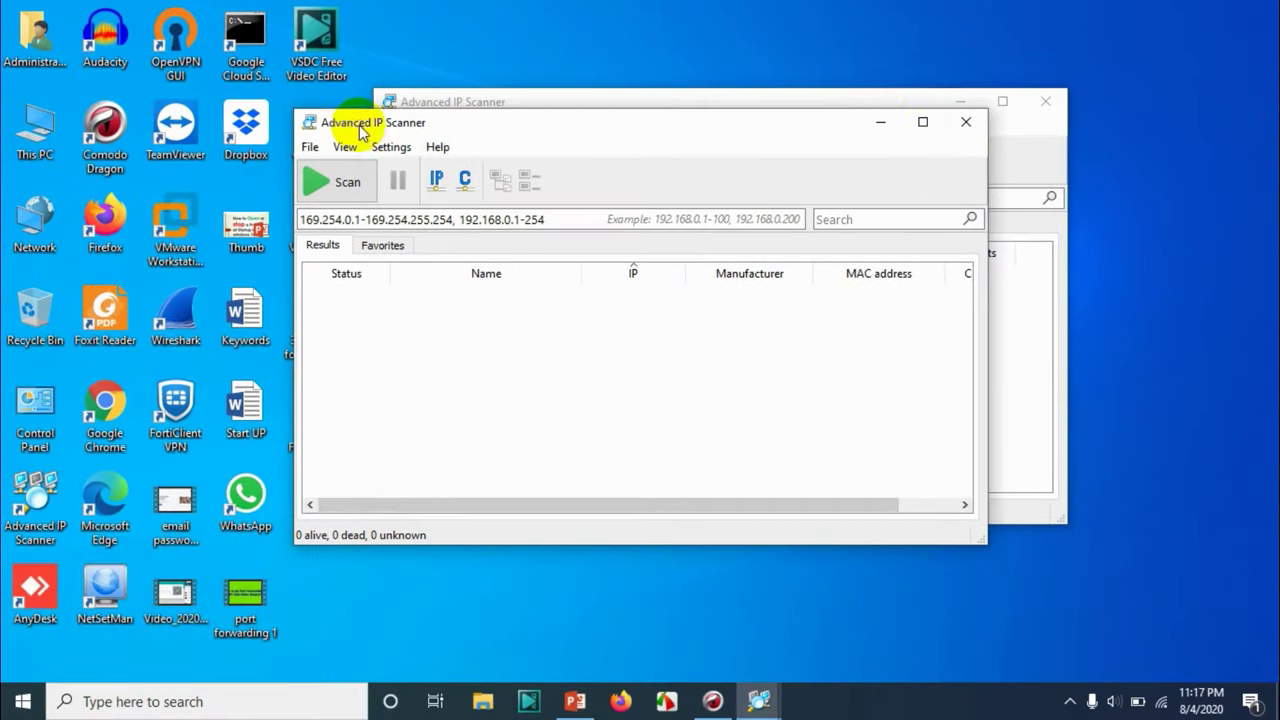
click(967, 122)
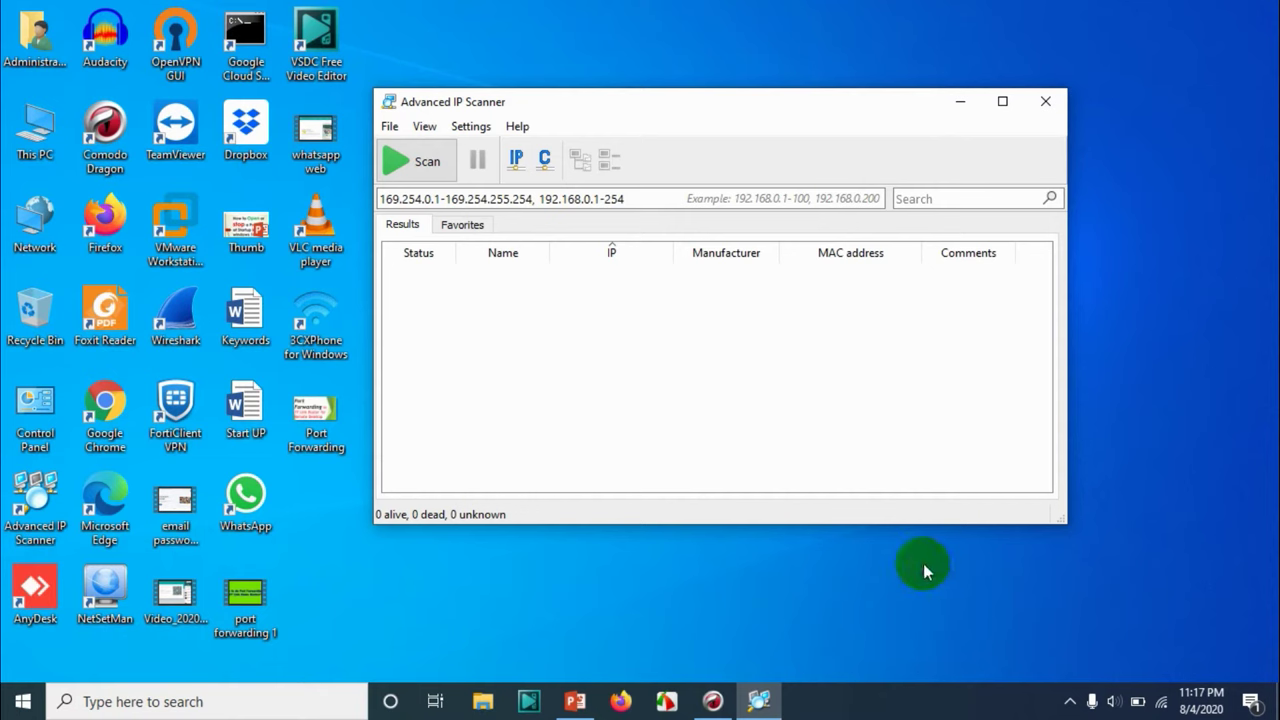
Step: Clear the default IP range and scan, producing an Invalid IP range message
click(600, 196)
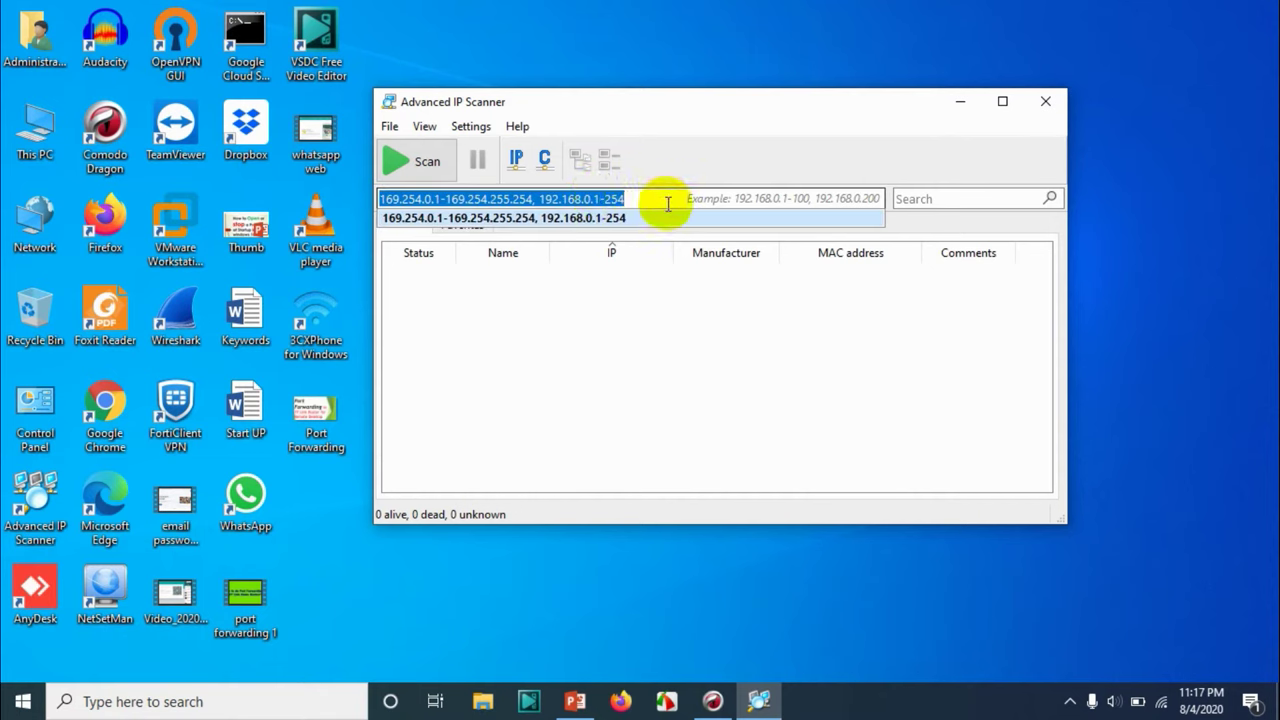
key(BackSpace)
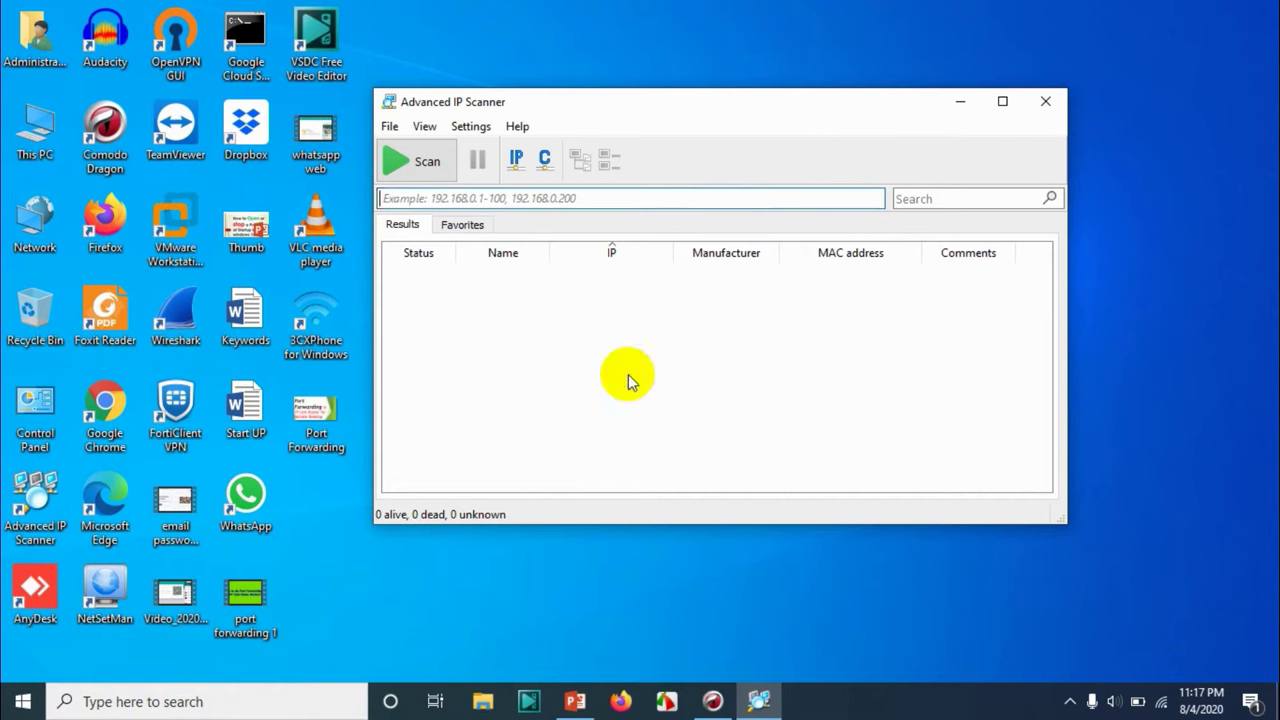
click(410, 162)
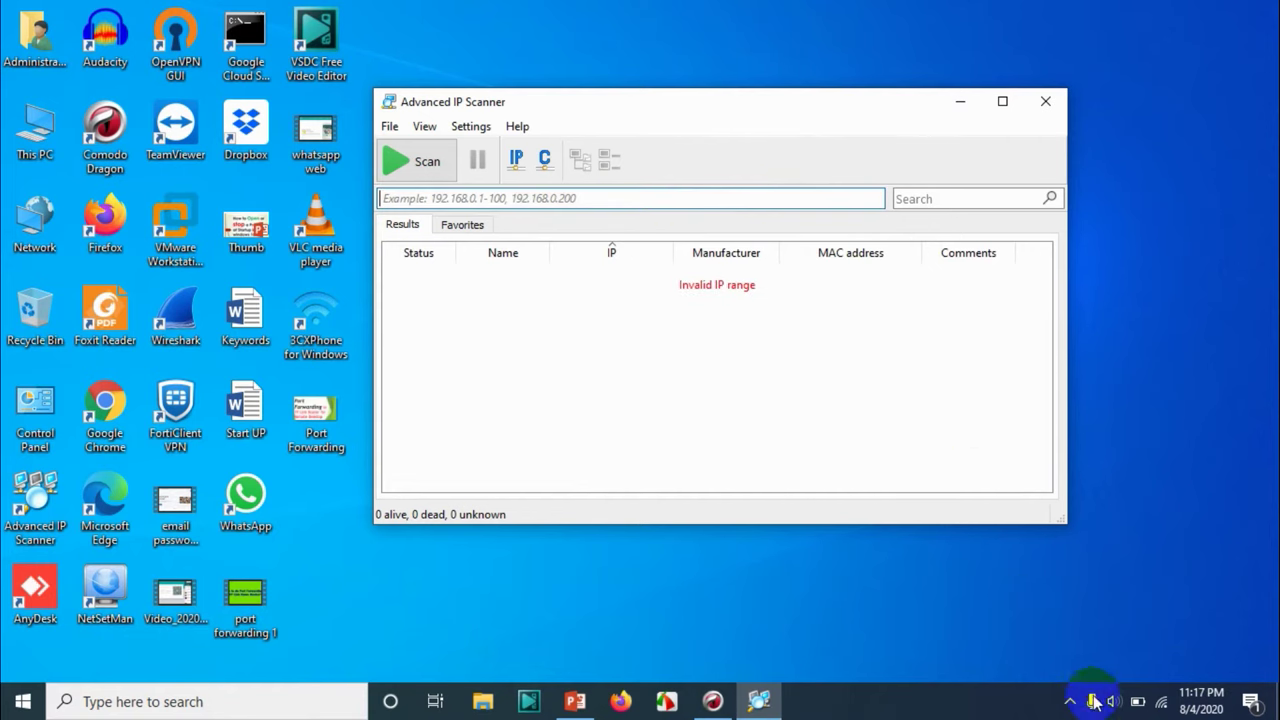
click(1160, 700)
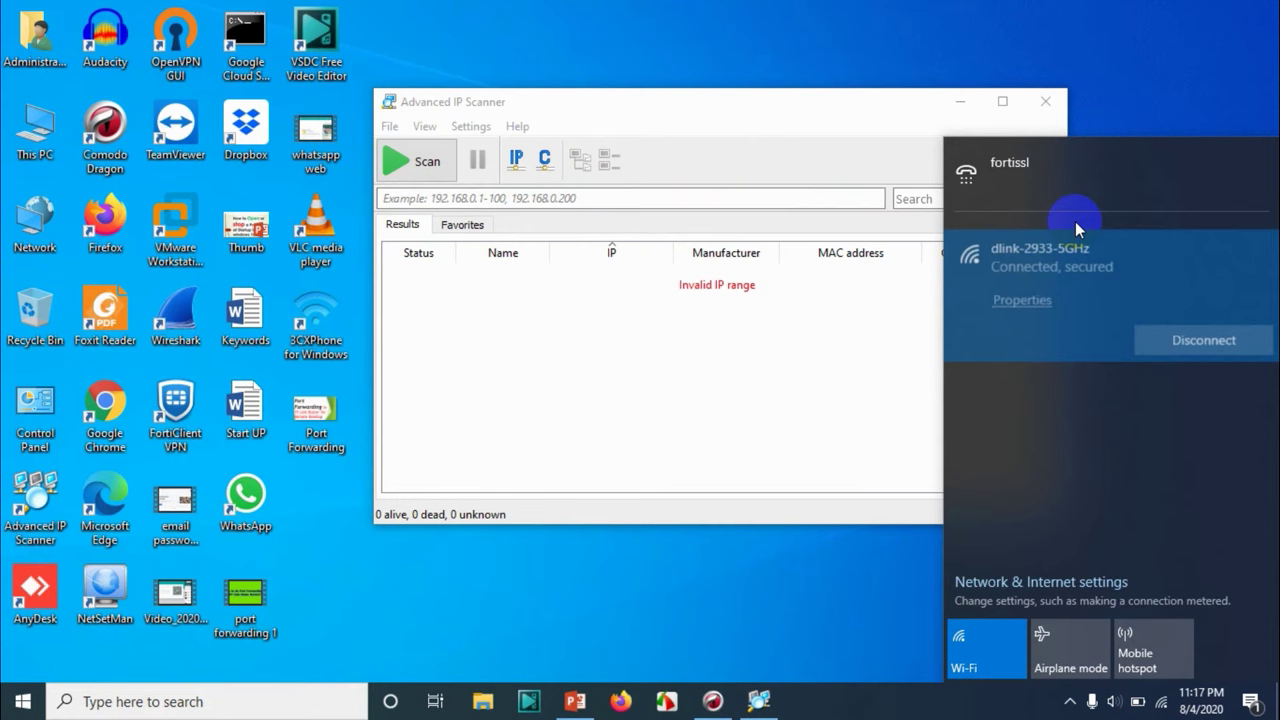
click(1043, 295)
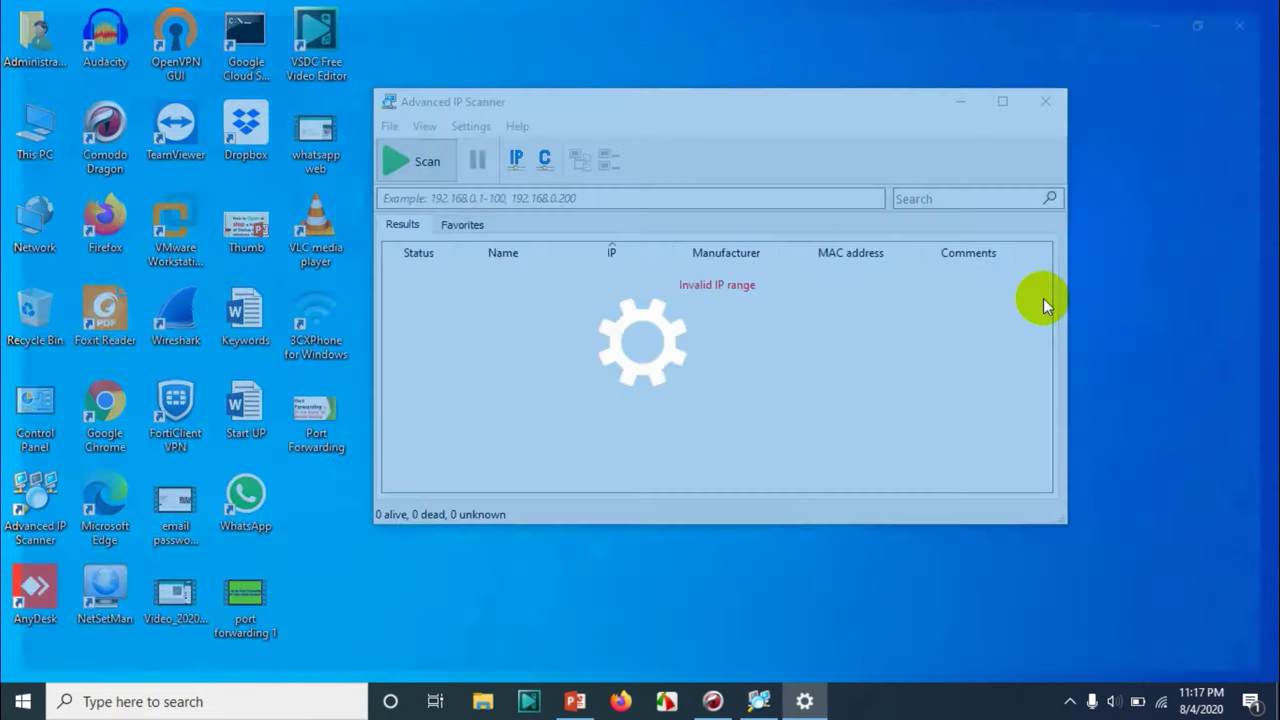
scroll(586, 400, down, 4)
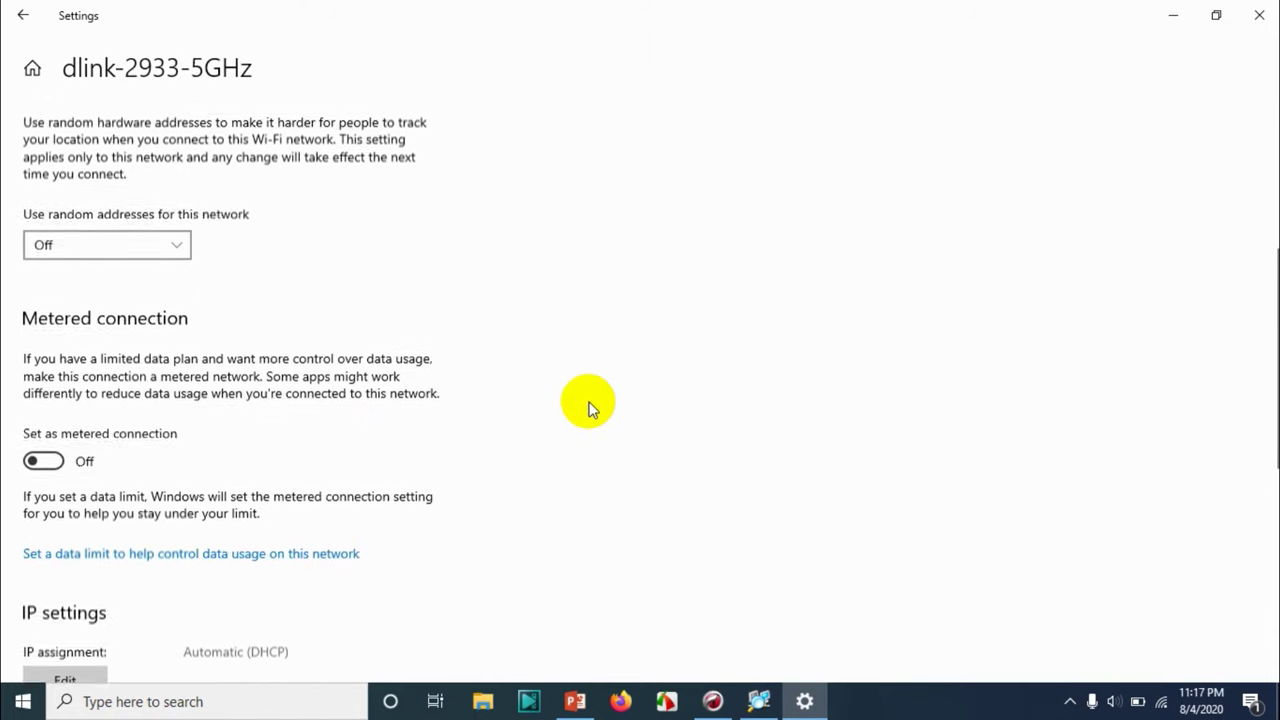
scroll(586, 400, down, 3)
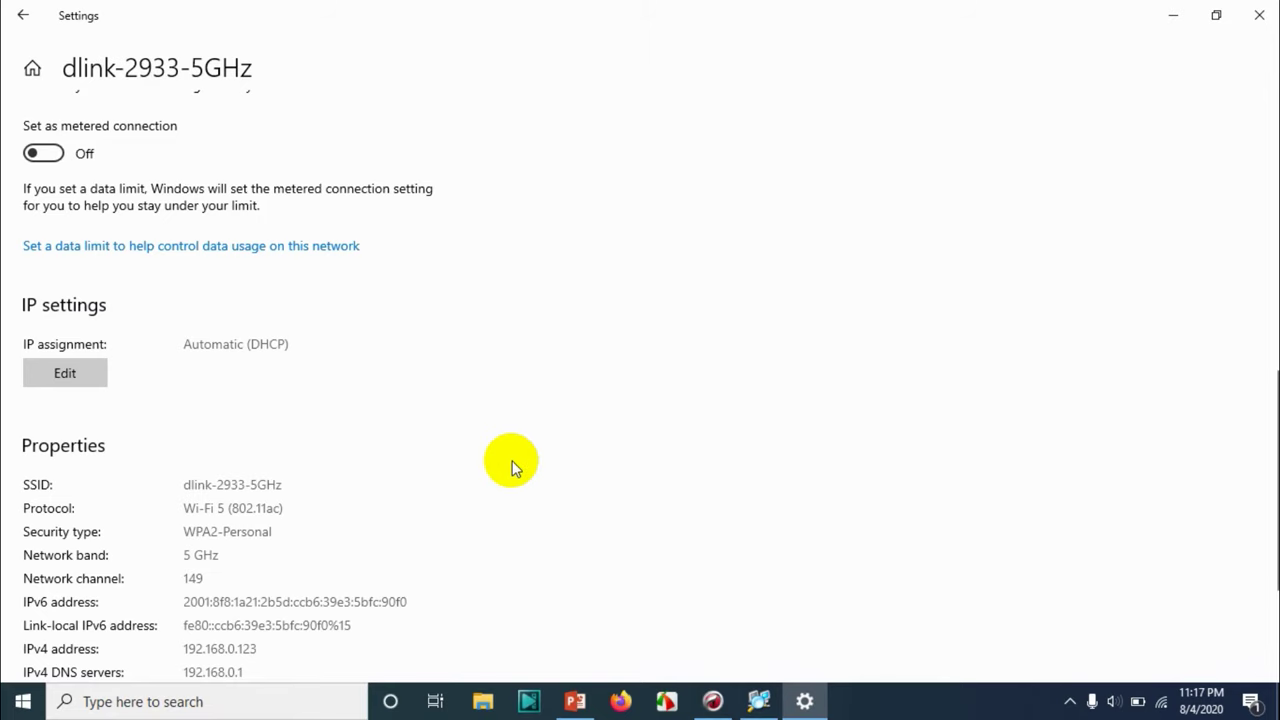
scroll(509, 463, down, 3)
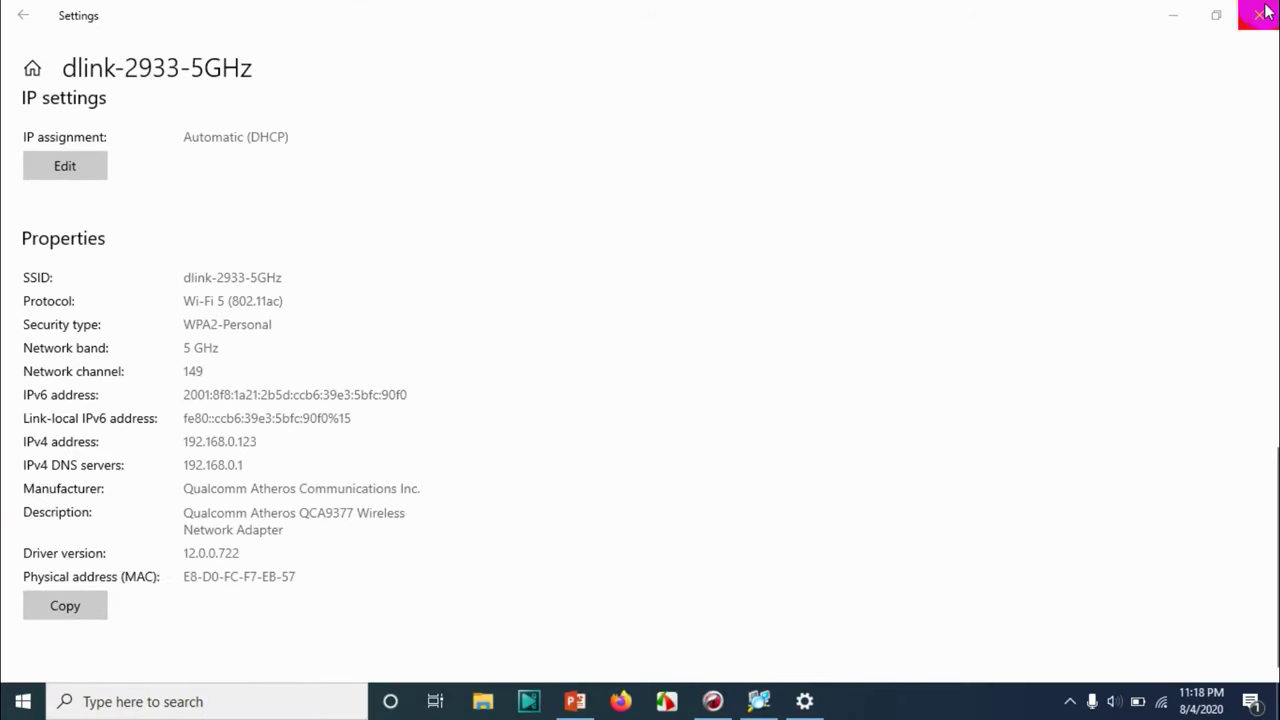
click(1266, 10)
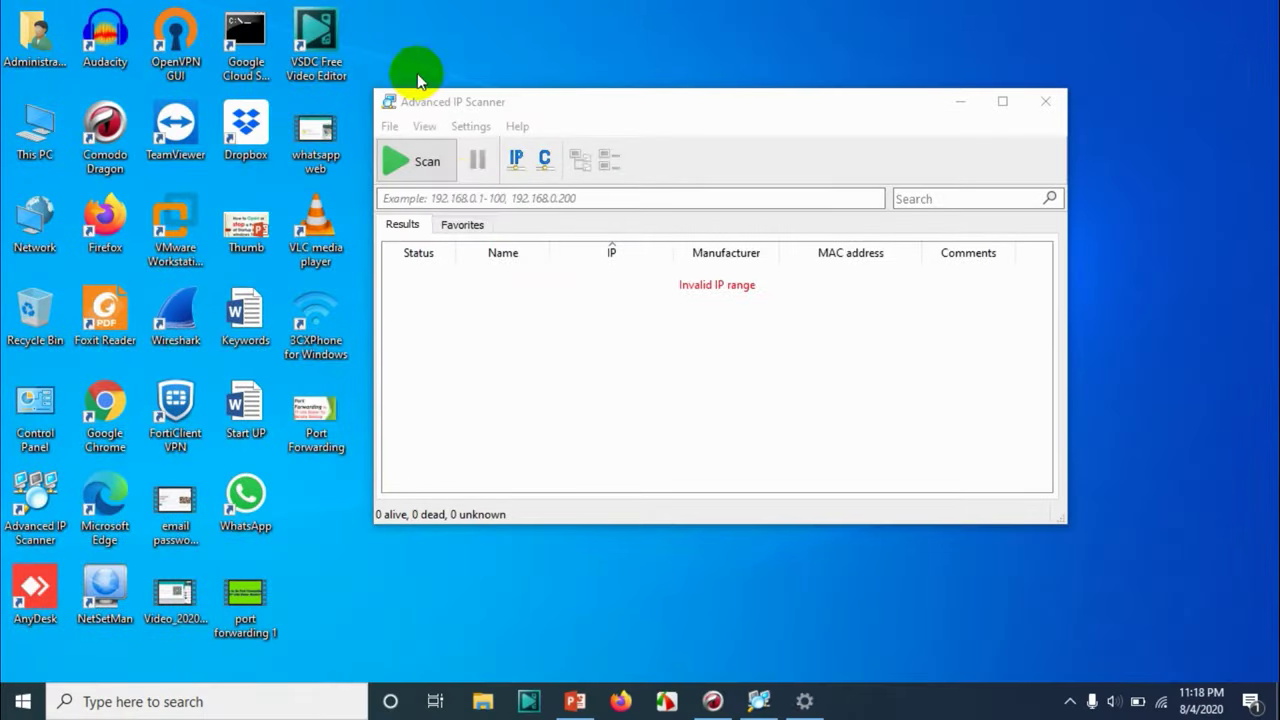
Step: Enter the range 192.168.0.1-192.168.0.255 and start the scan
click(463, 205)
text(192.168.0.)
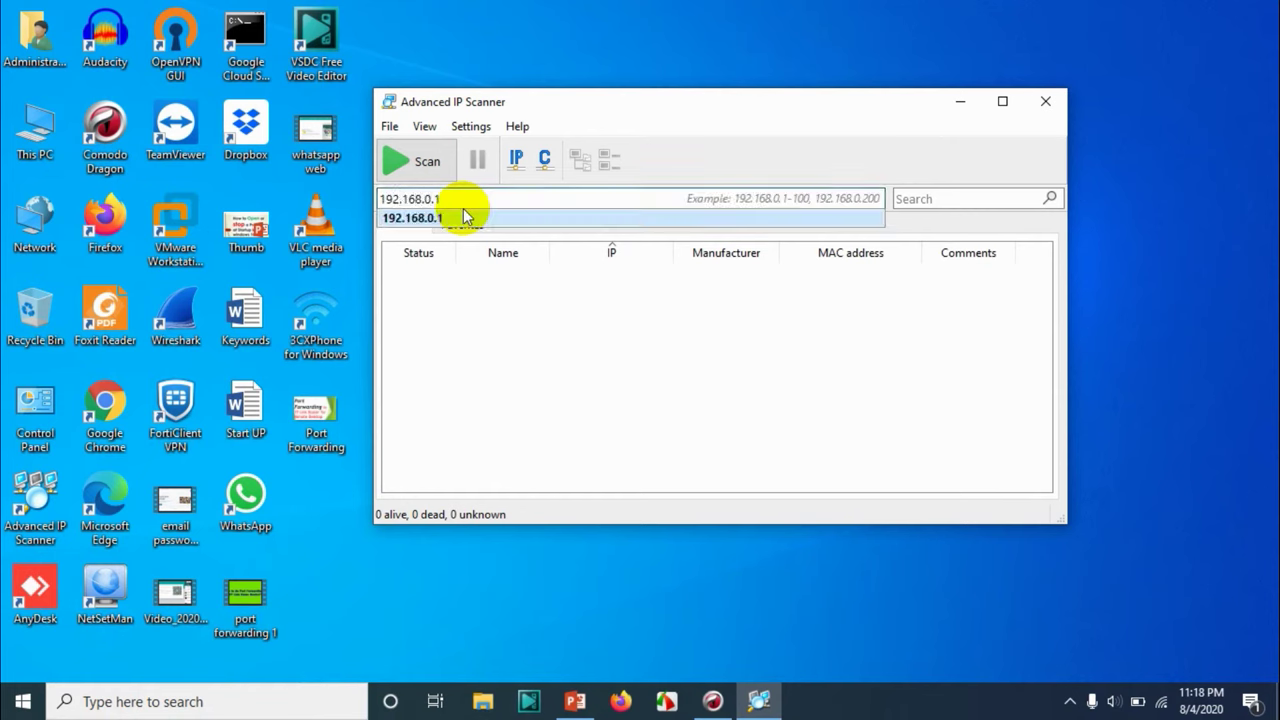
text(1-192.168.0.255)
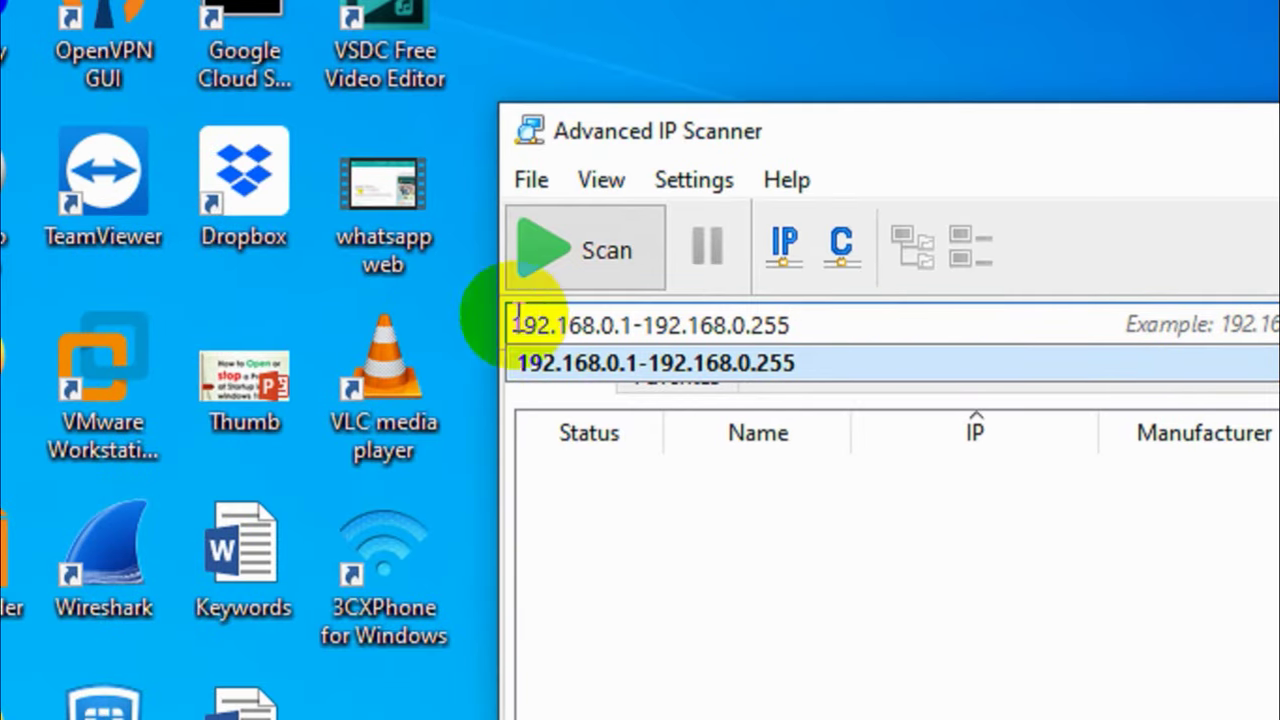
click(426, 176)
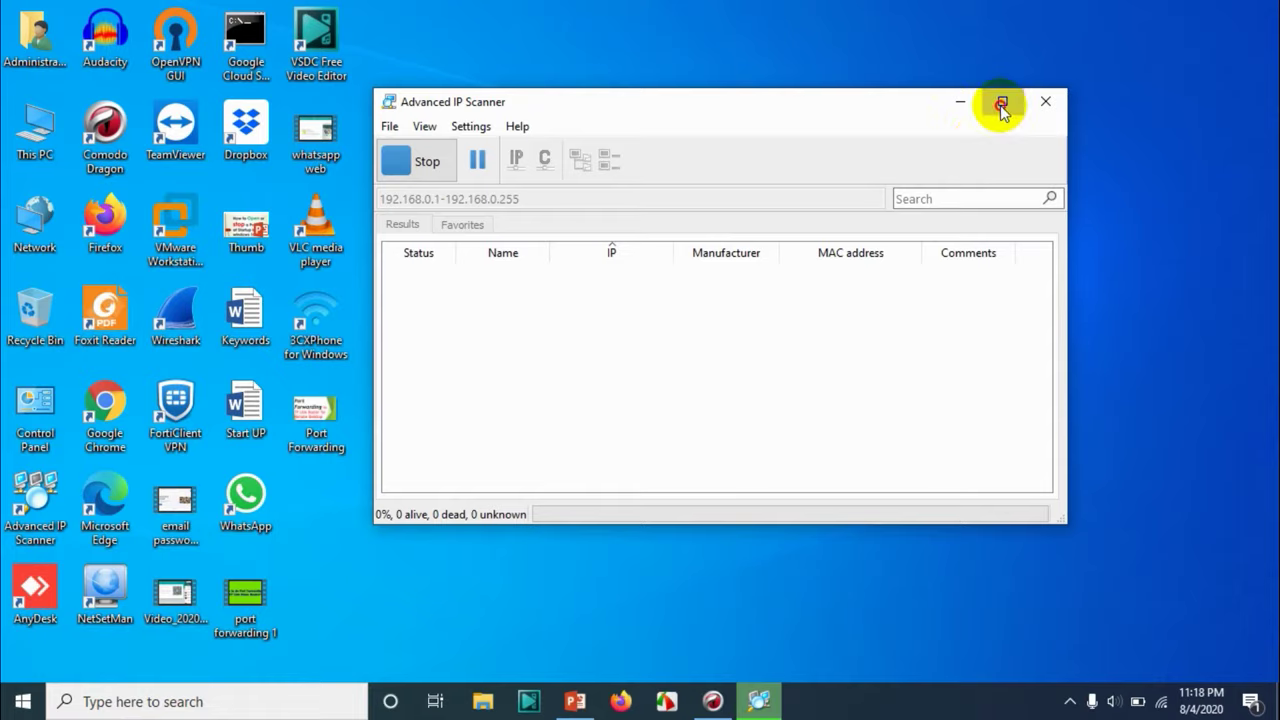
Step: Maximize the scanner window to see the 11 live hosts from the finished scan
click(999, 103)
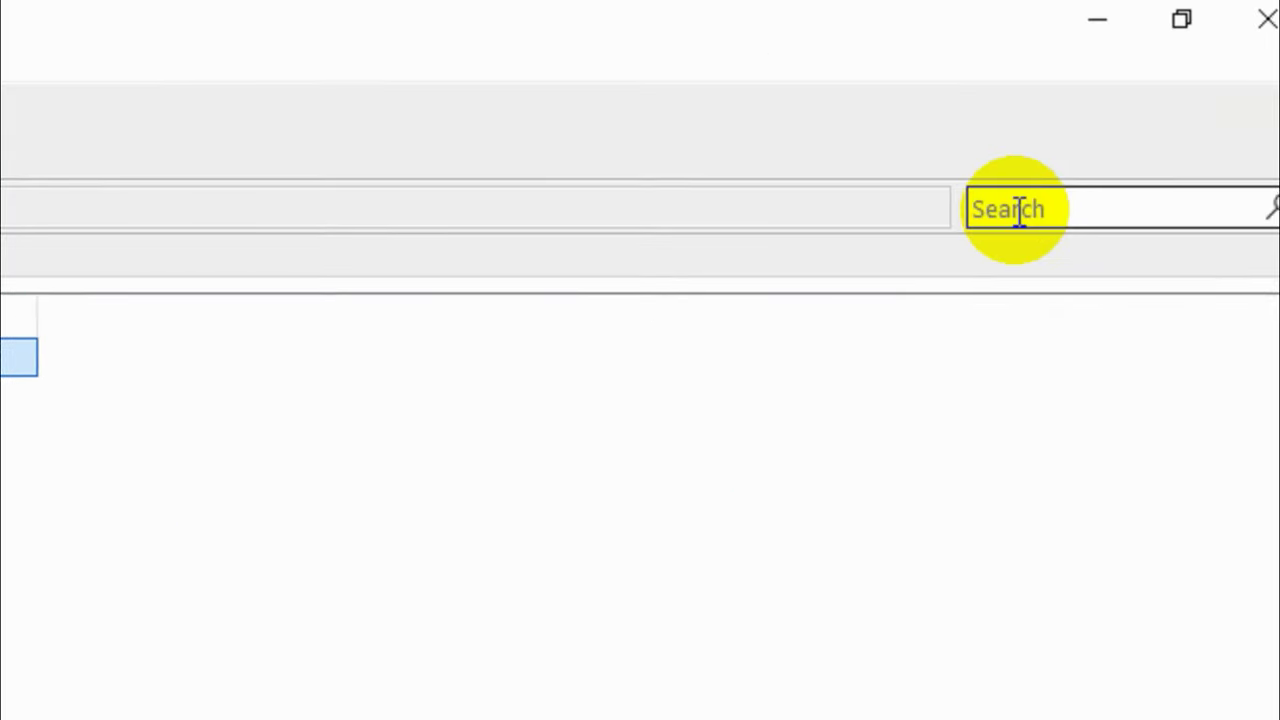
click(990, 210)
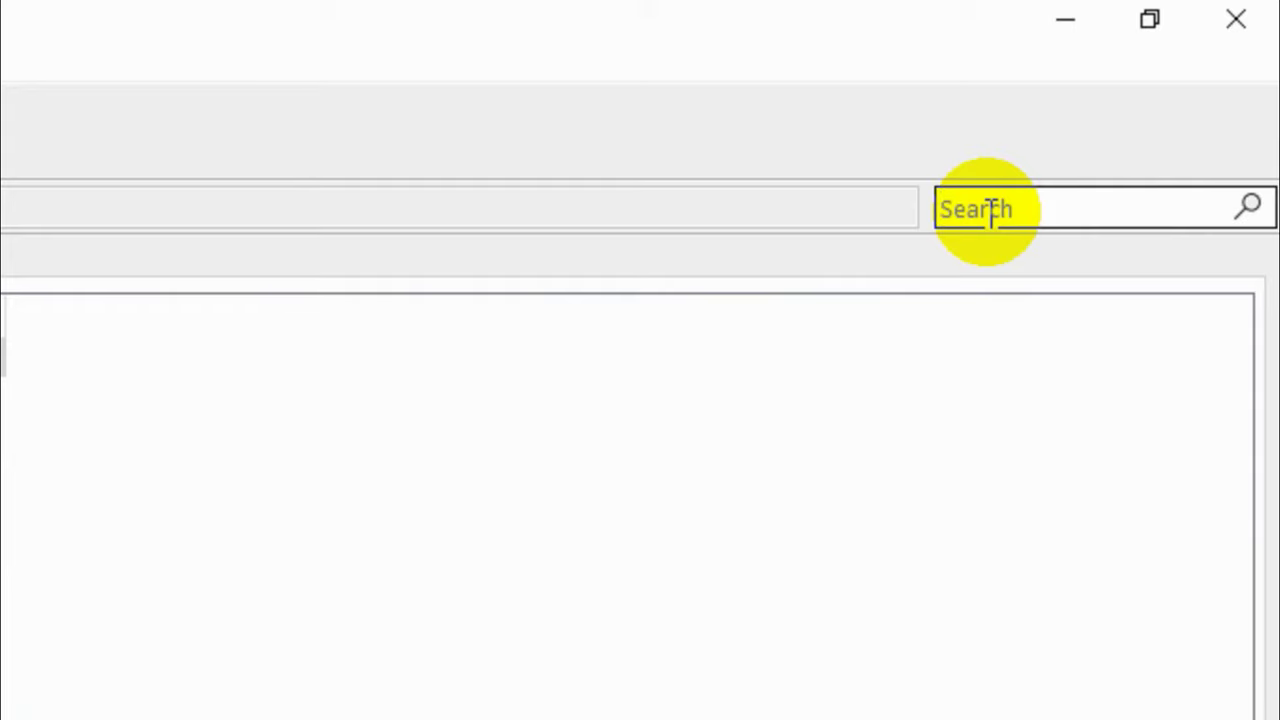
click(320, 432)
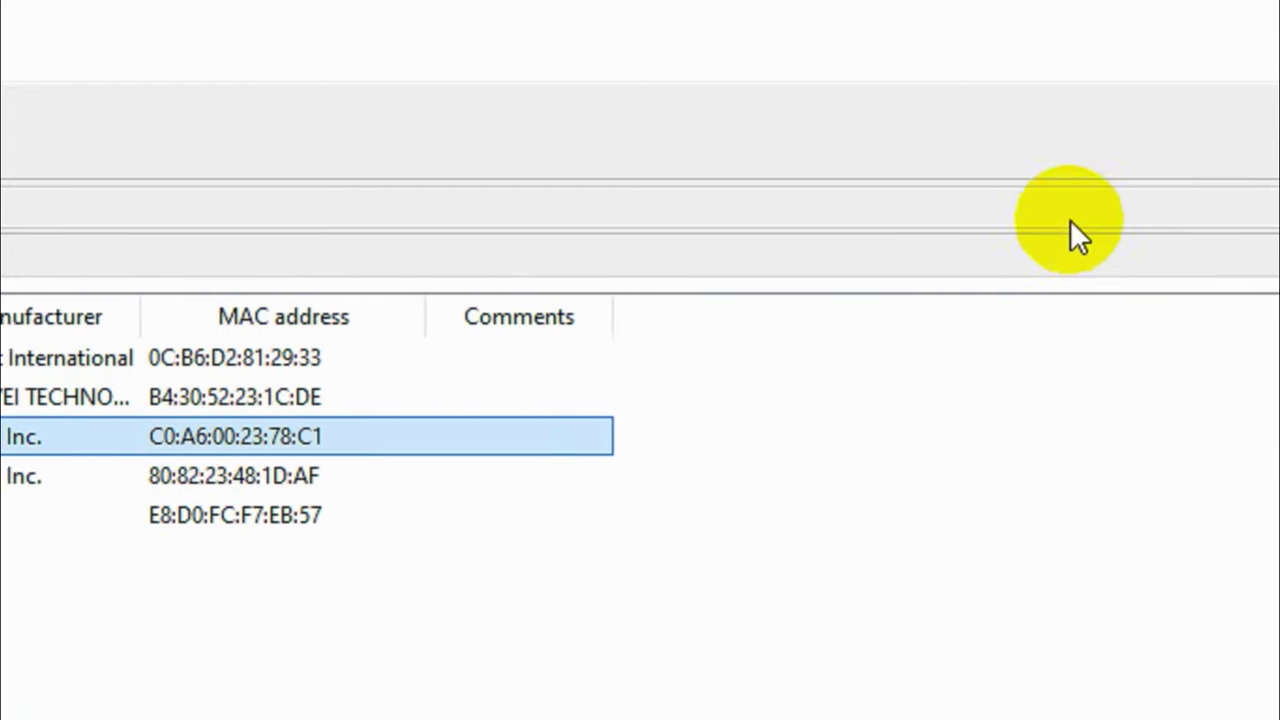
click(322, 557)
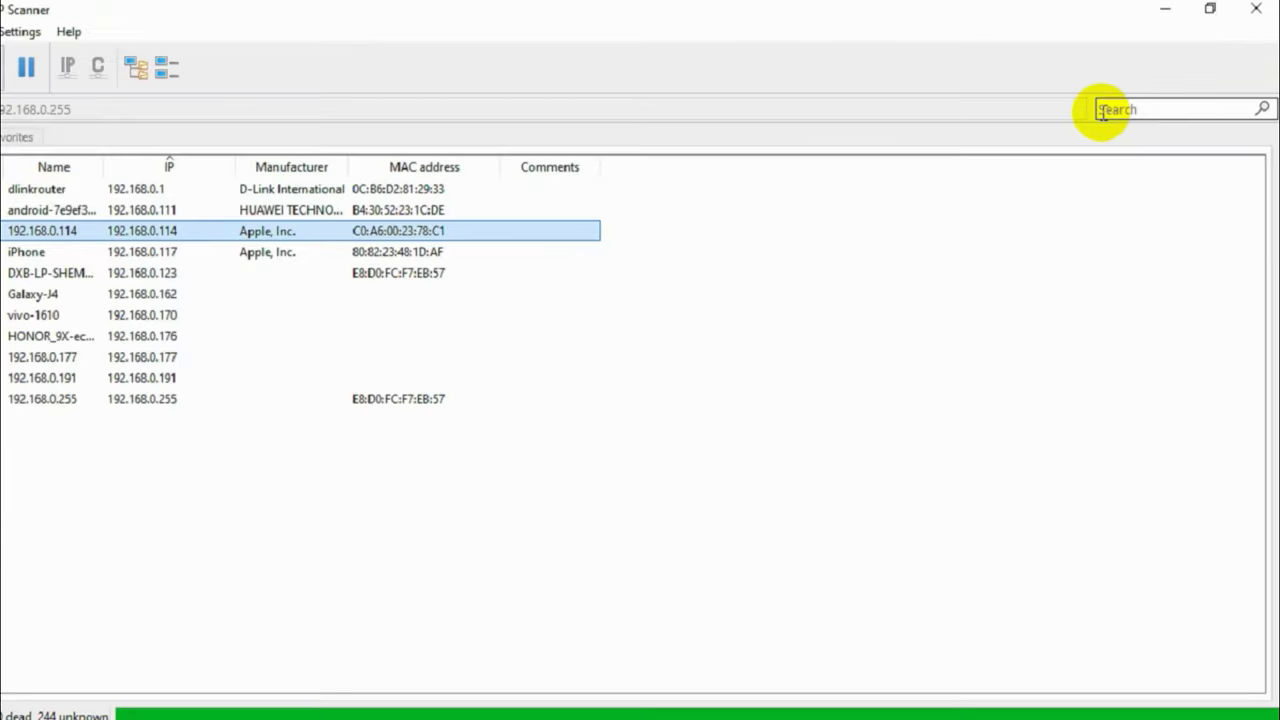
click(1140, 100)
text(C)
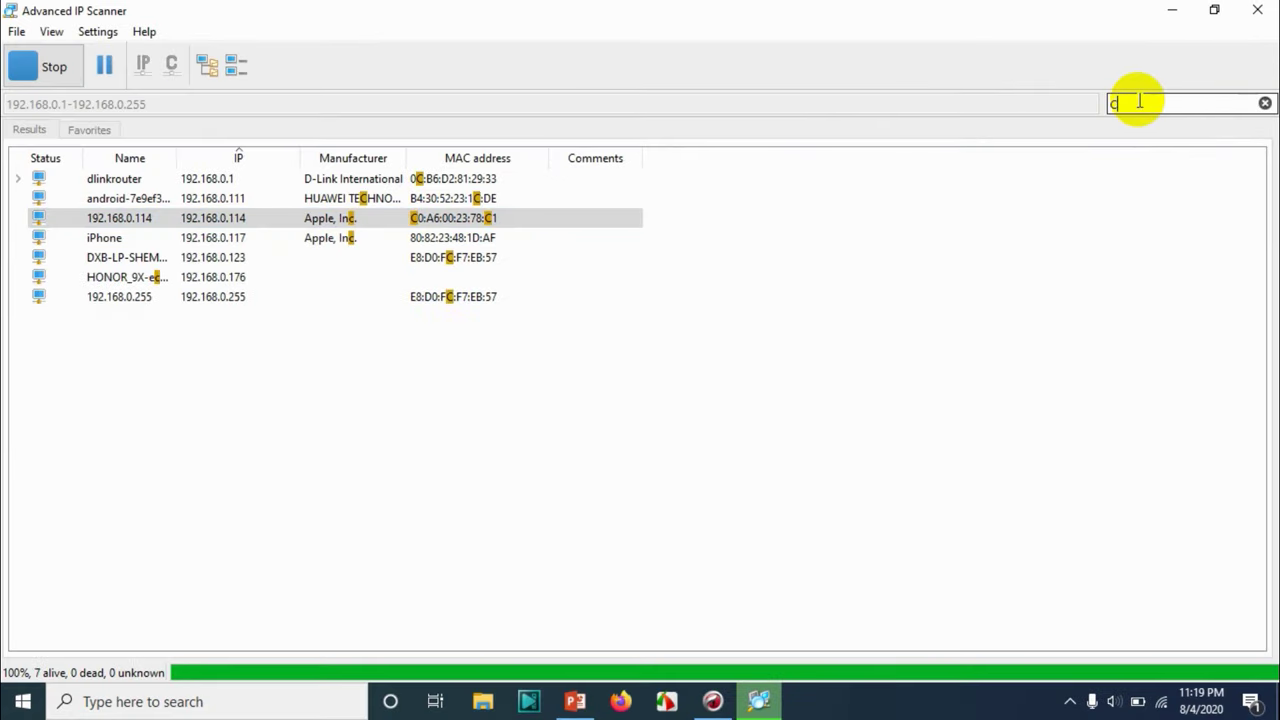
text(0:)
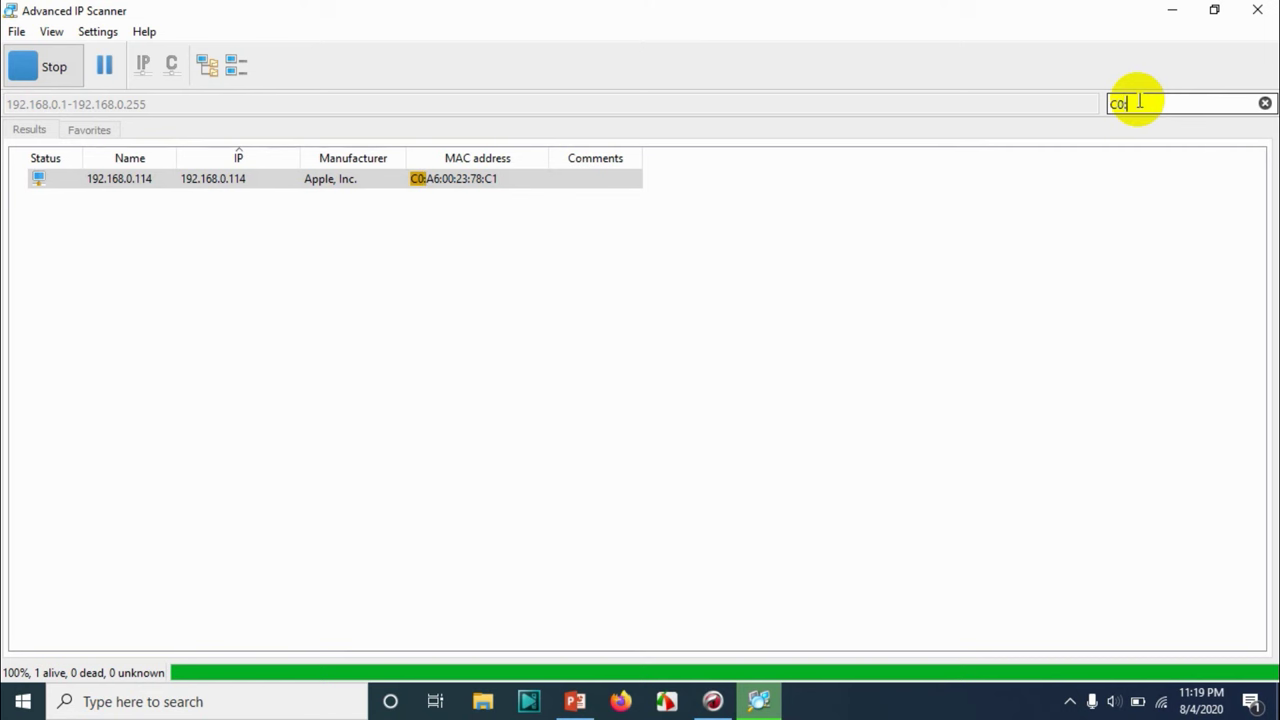
click(1266, 103)
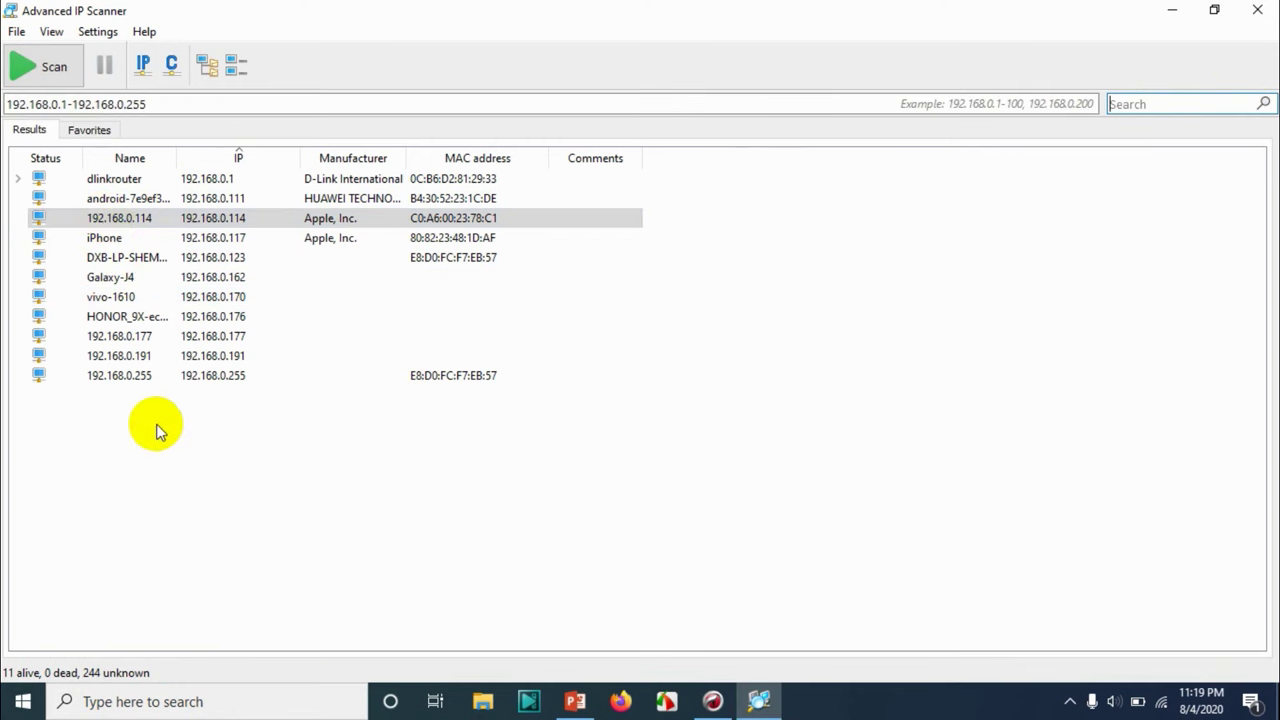
click(155, 106)
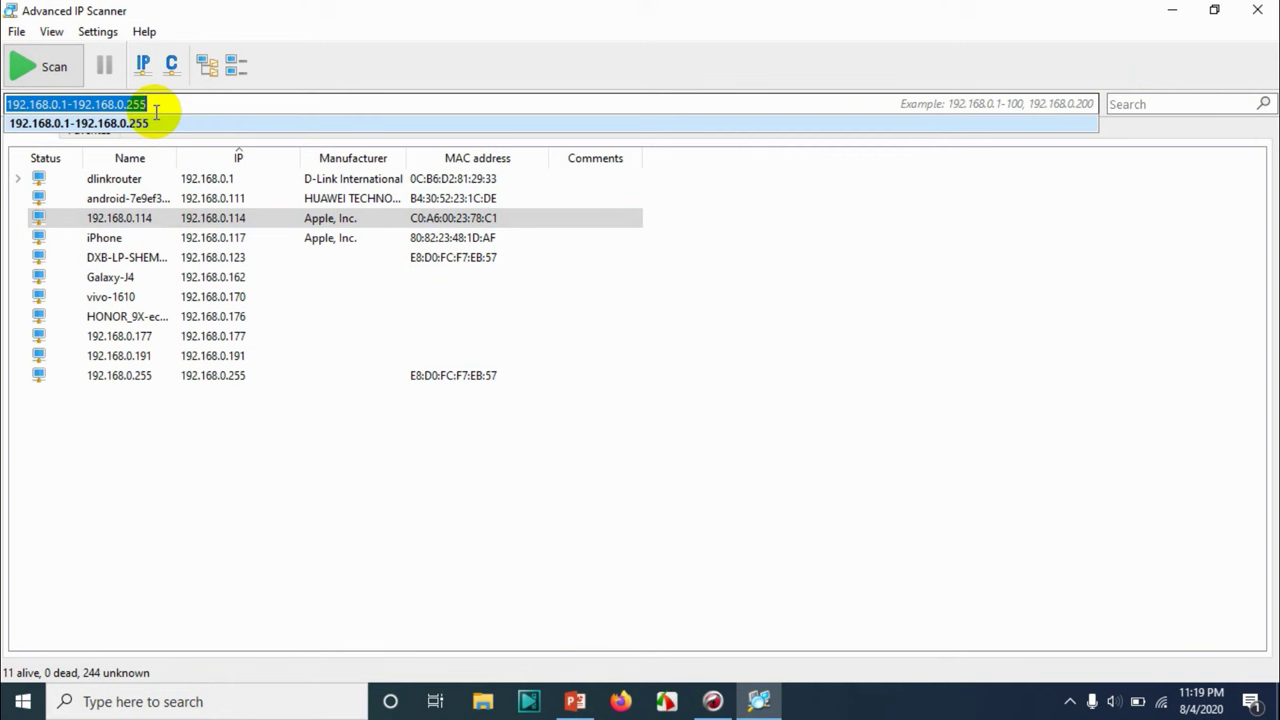
click(155, 106)
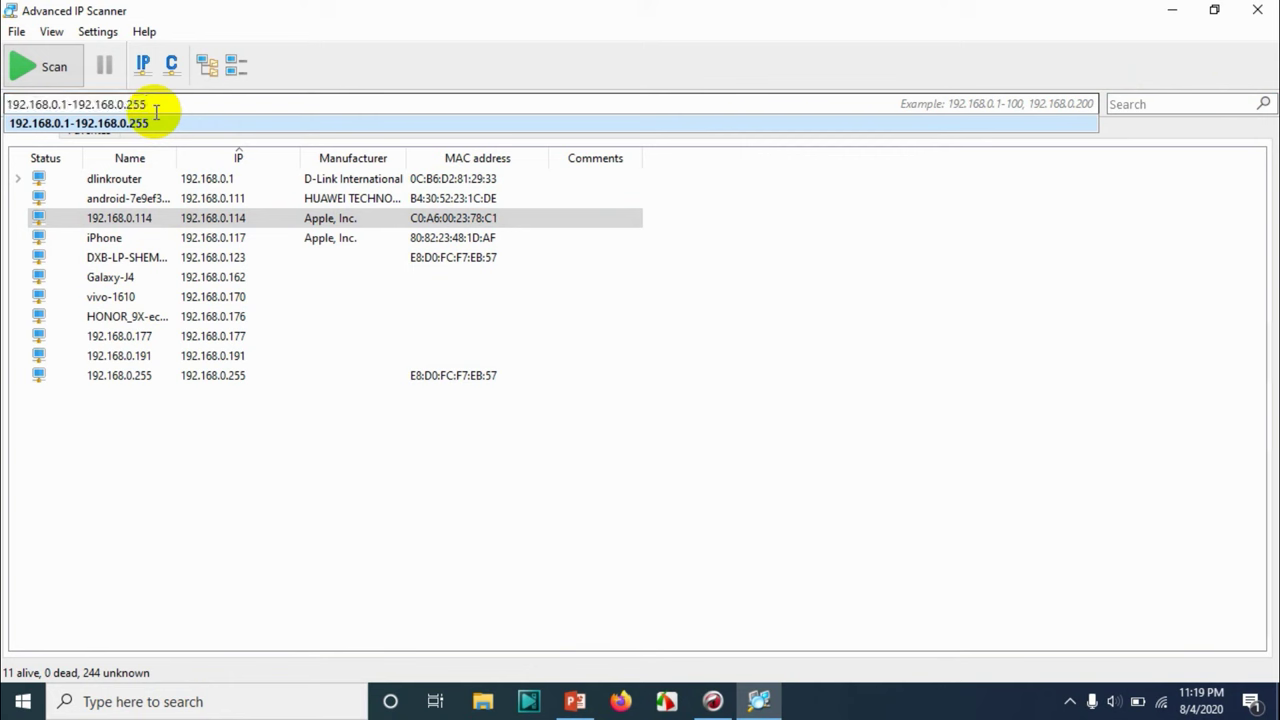